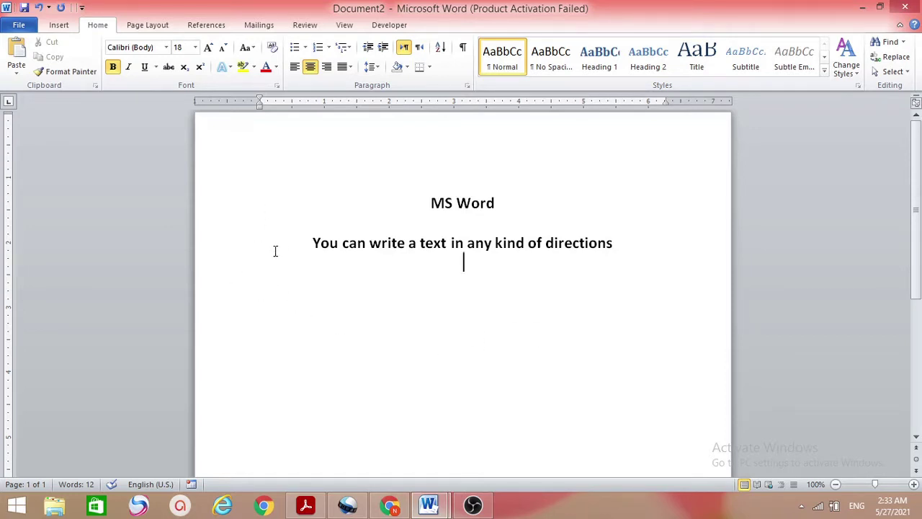
Step: Insert a Simple Text Box below the second heading and replace its placeholder with 'Don't Give up'
click(67, 28)
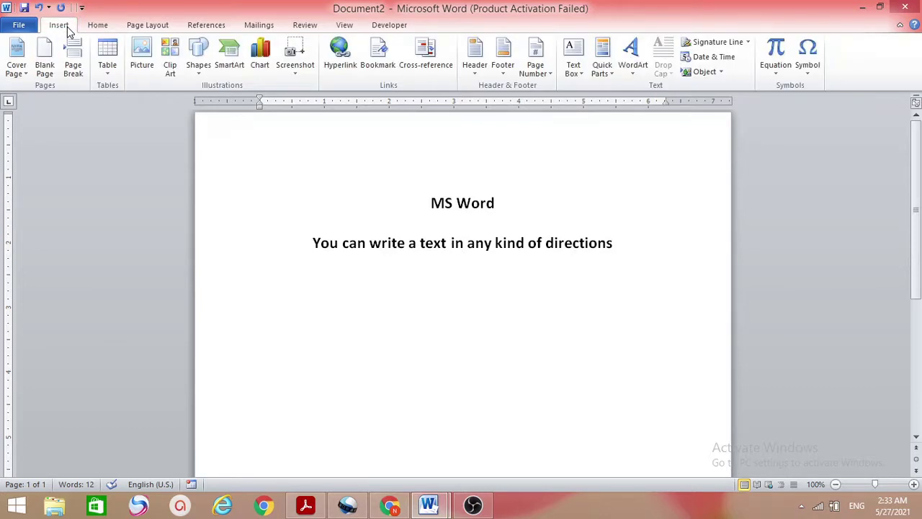
click(583, 75)
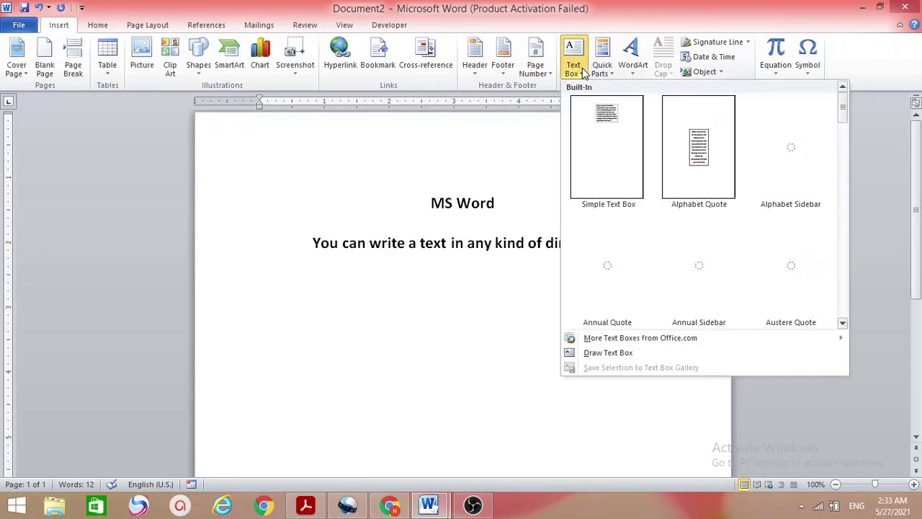
click(607, 144)
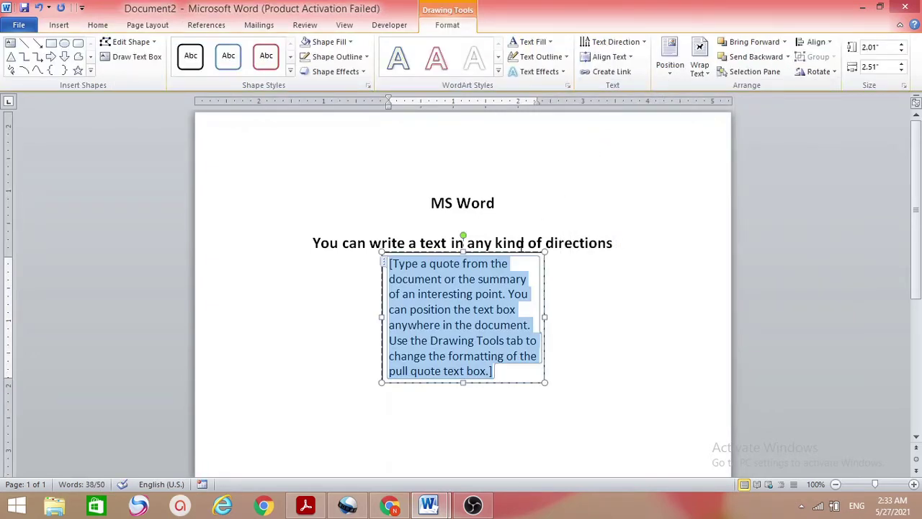
key(BackSpace)
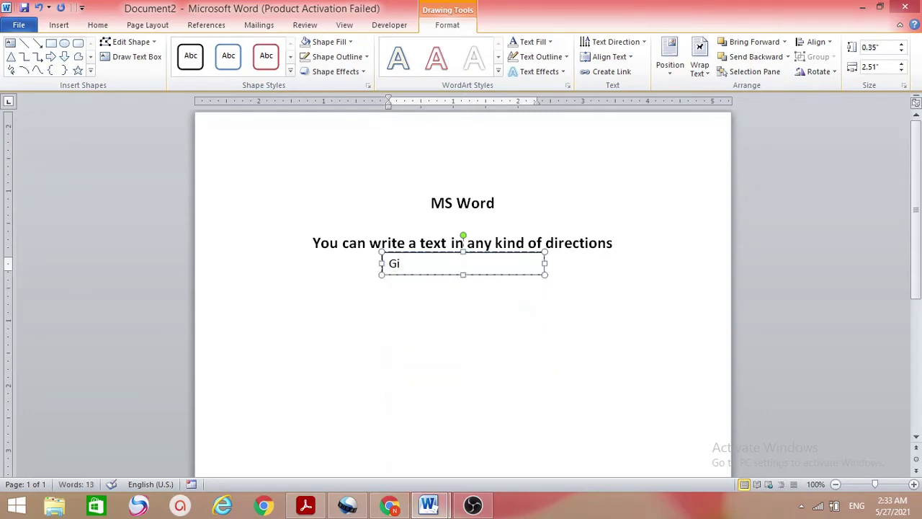
text(Don't Give)
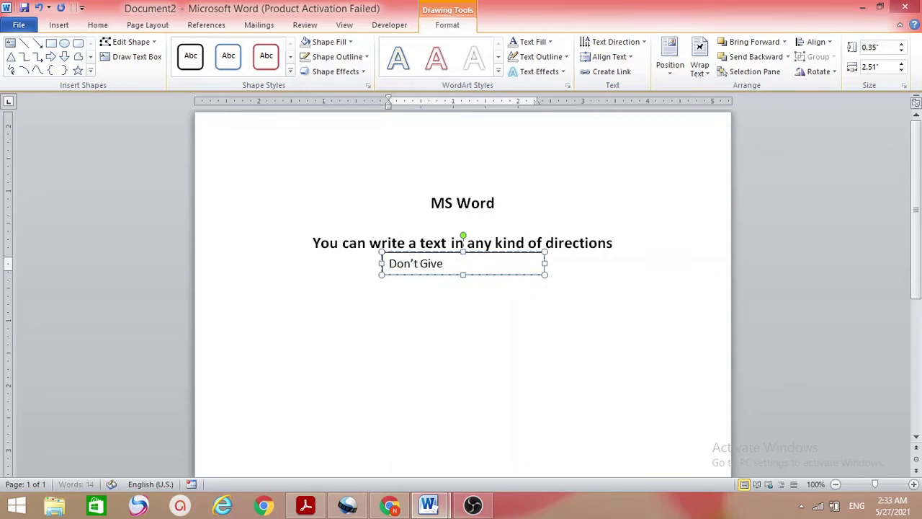
text( up)
Step: Format the 'Don't Give up' text in the box as bold, 18 pt
drag(461, 264, 392, 265)
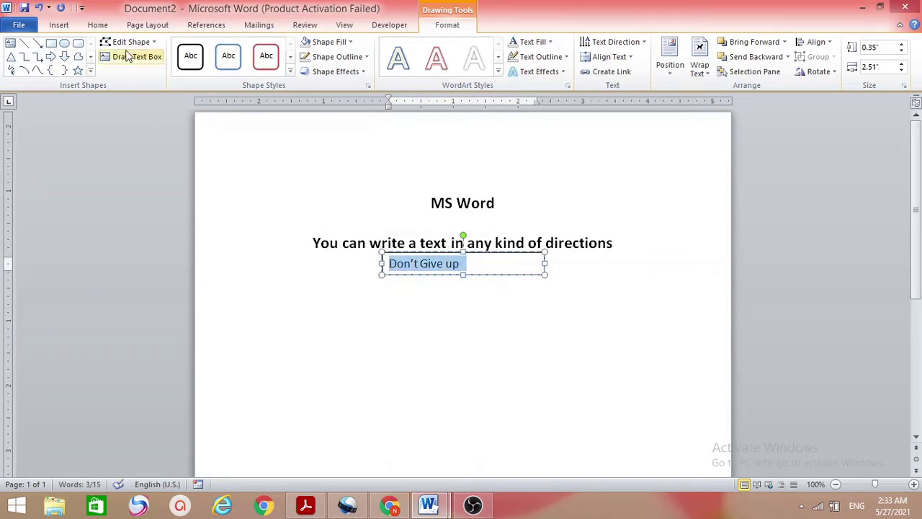
click(97, 25)
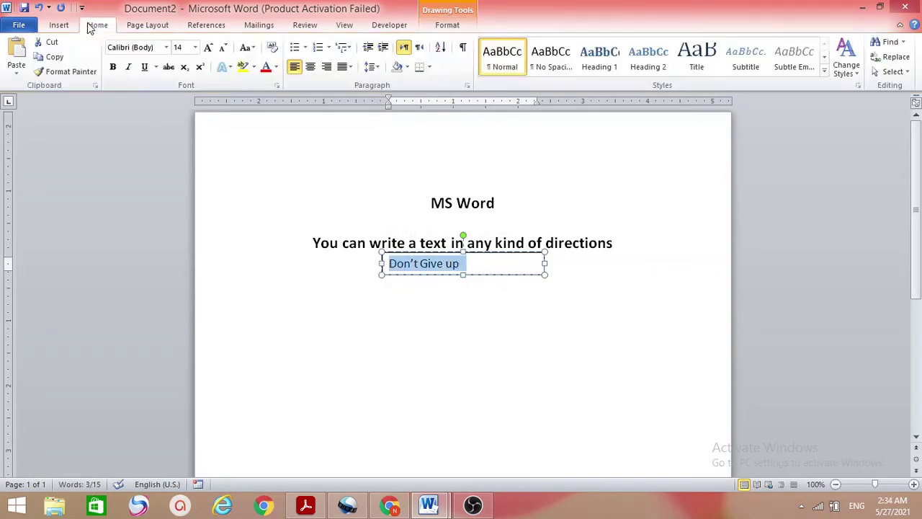
click(194, 47)
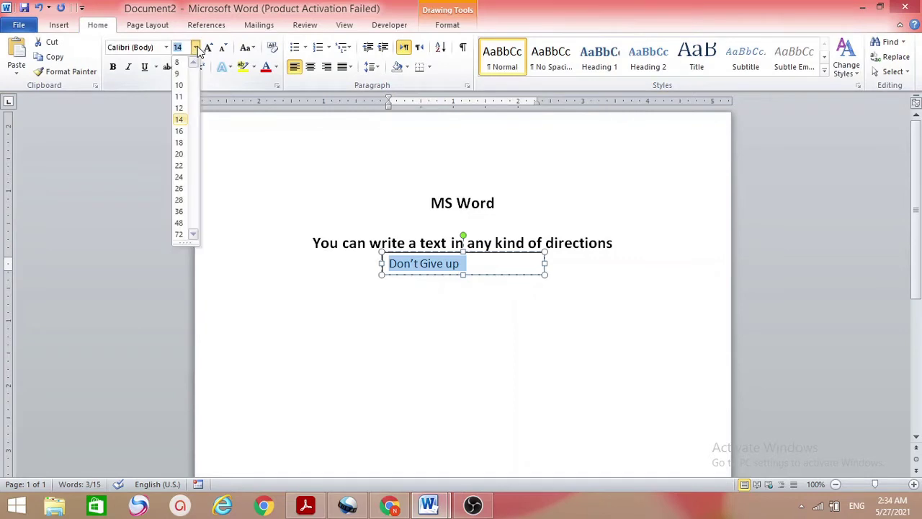
click(183, 143)
click(113, 67)
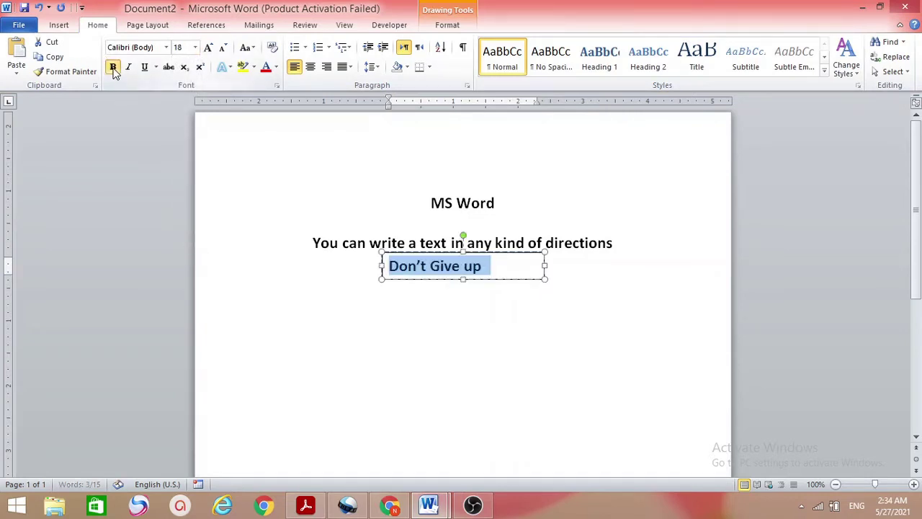
click(503, 269)
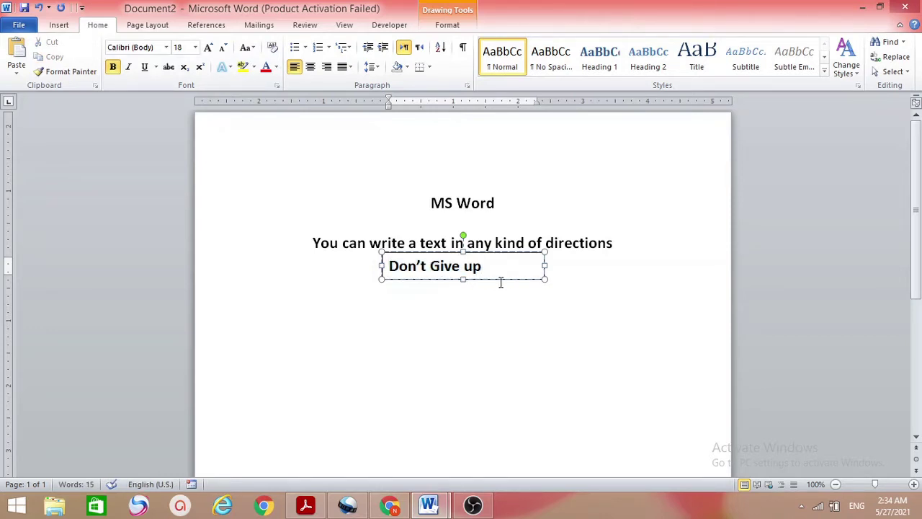
Step: Rotate the 'Don't Give up' text 90° and move its box to the page's left margin
click(446, 26)
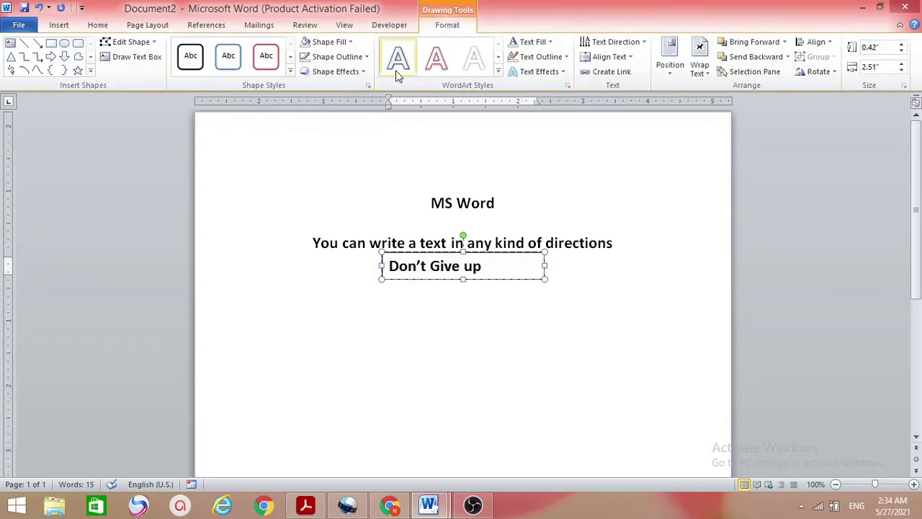
click(633, 40)
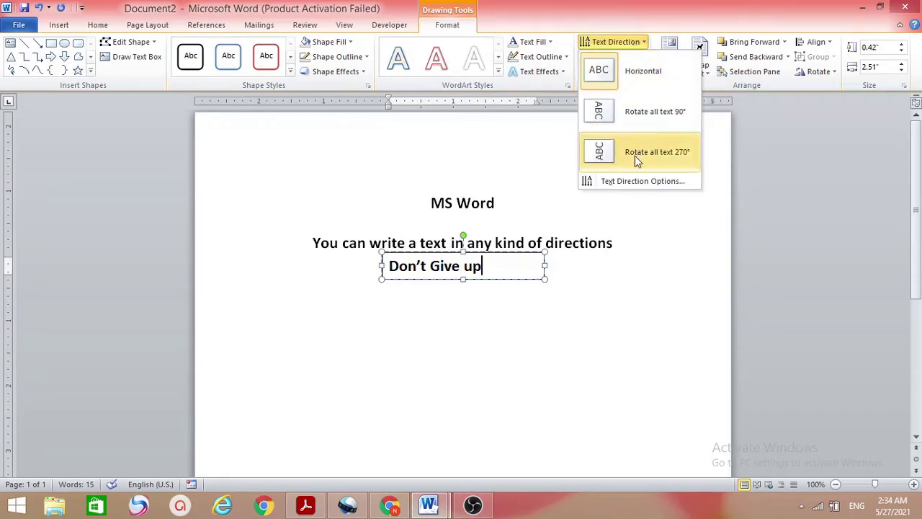
click(623, 101)
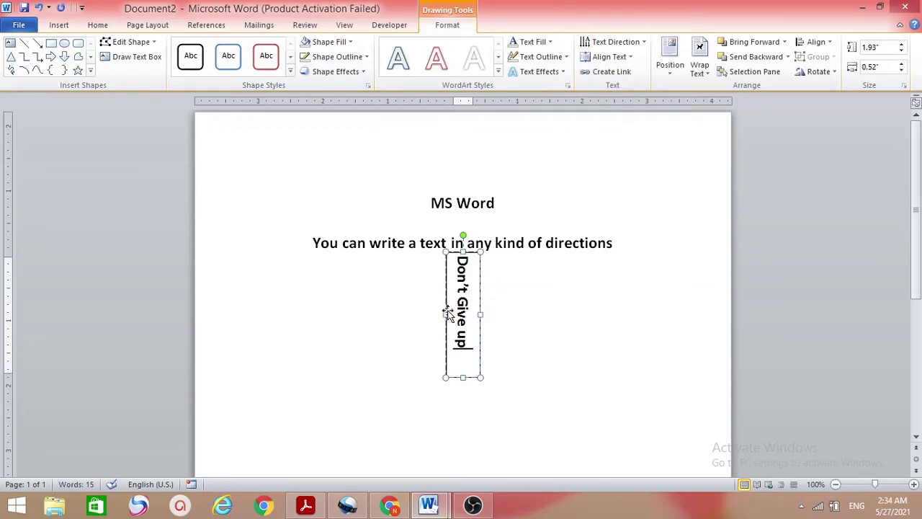
drag(447, 311, 230, 316)
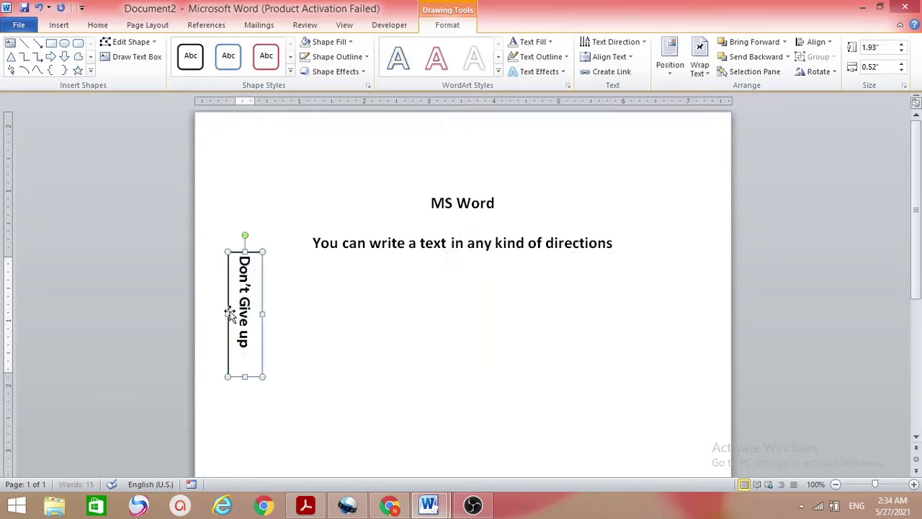
Step: Set the 'Don't Give up' text box to No Fill and No Outline
click(320, 318)
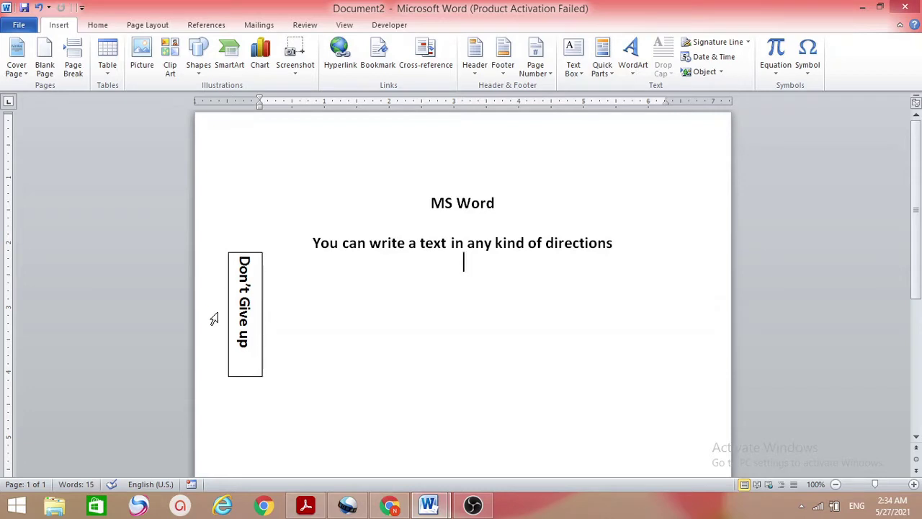
click(262, 286)
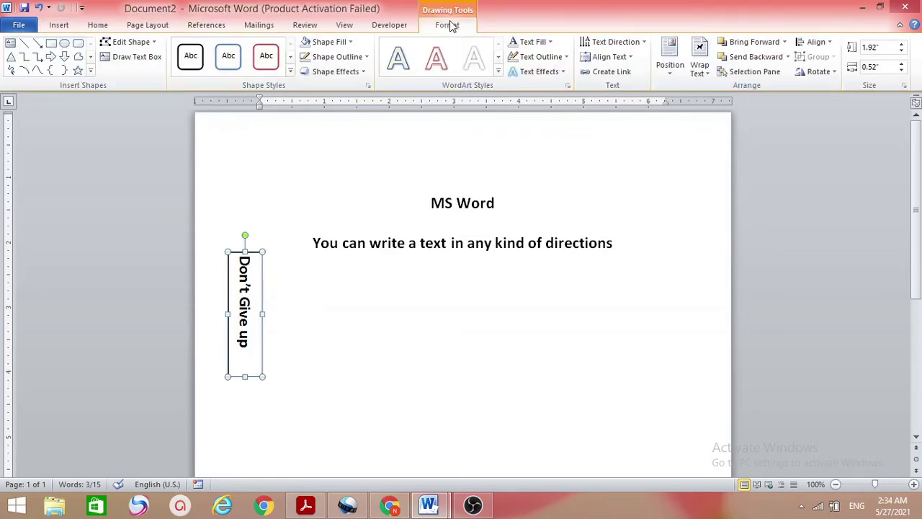
click(351, 43)
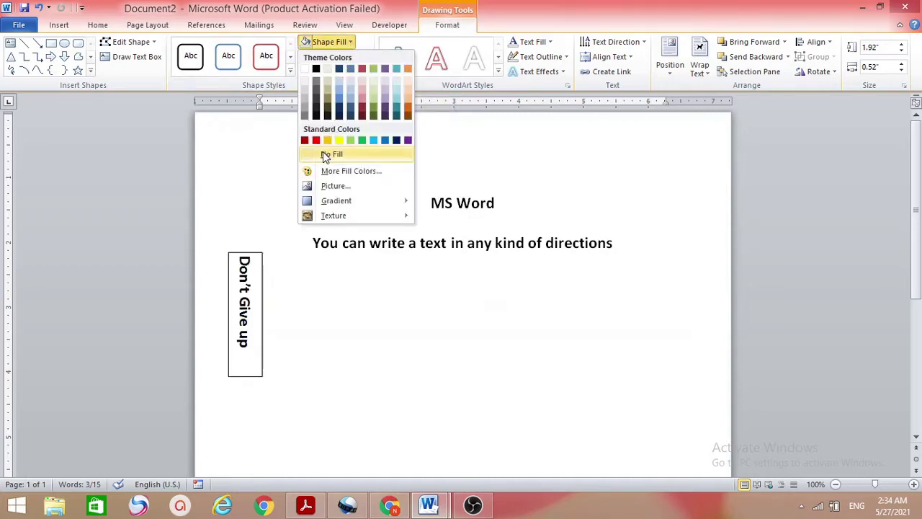
click(326, 155)
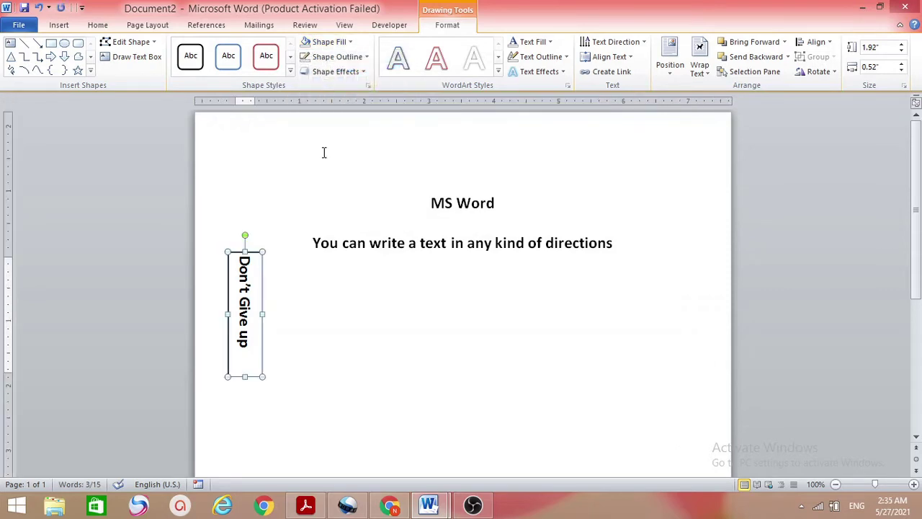
click(365, 56)
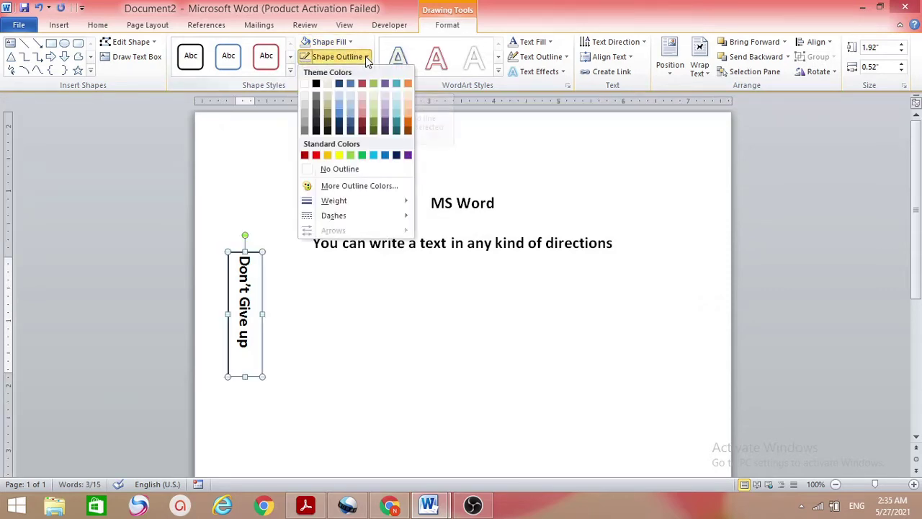
click(318, 168)
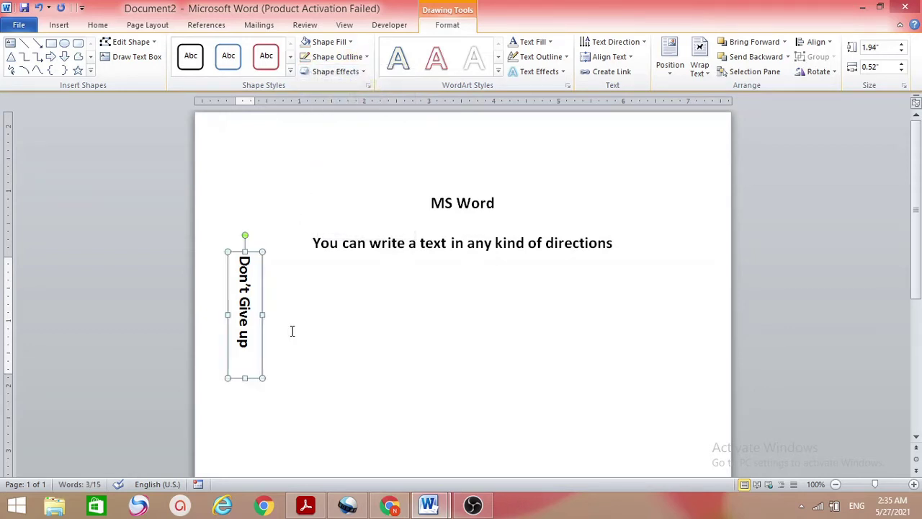
click(361, 297)
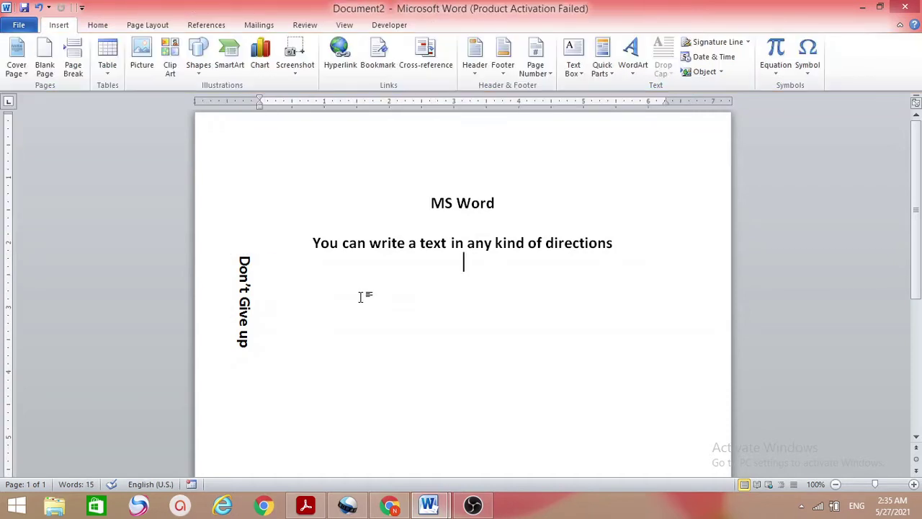
Step: Move the vertical 'Don't Give up' text box to the page's right side beside the heading
click(239, 287)
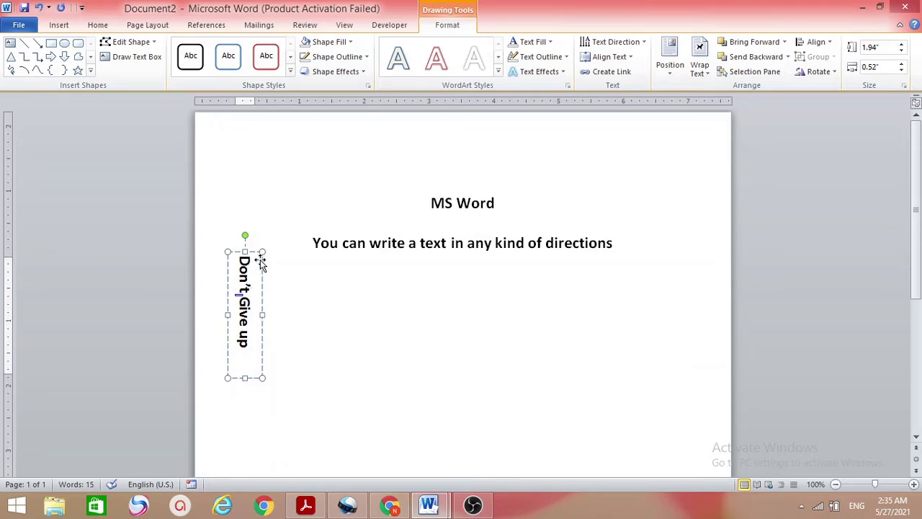
drag(260, 264, 695, 260)
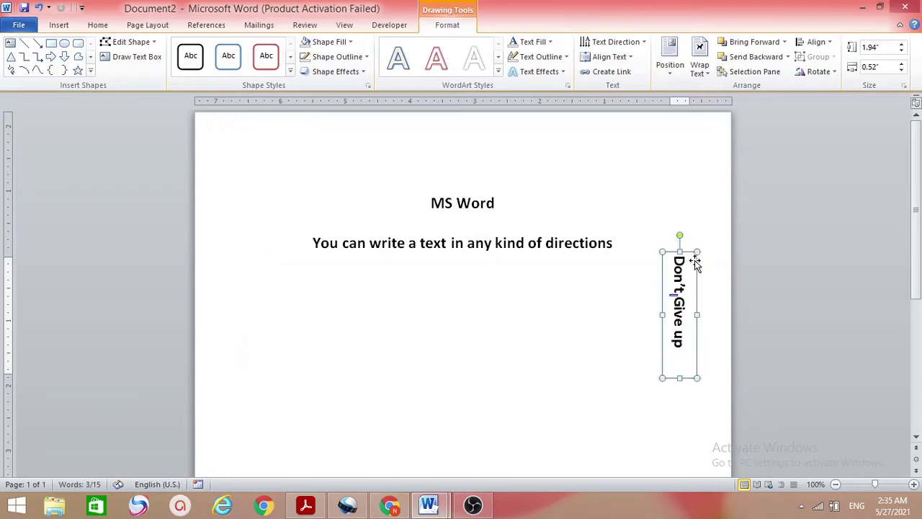
click(588, 318)
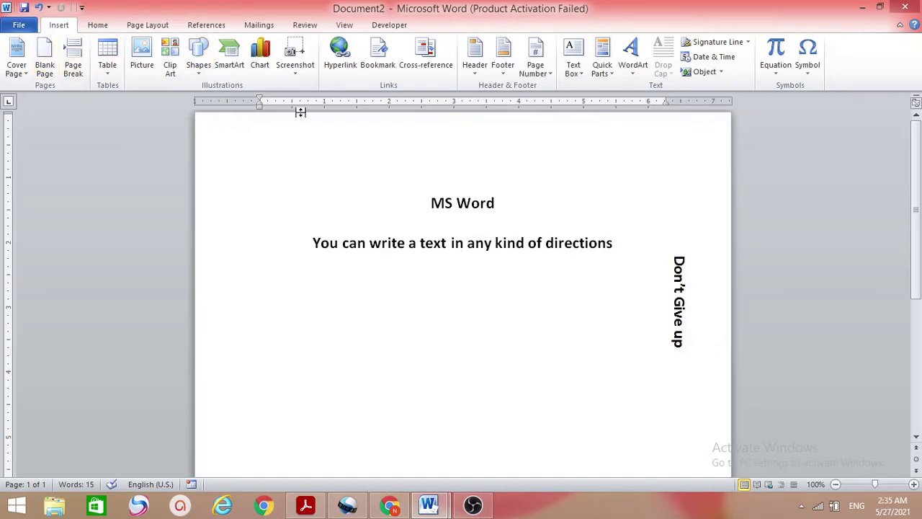
Step: Insert another Simple Text Box below the subheading and type 'Text direction'
click(574, 66)
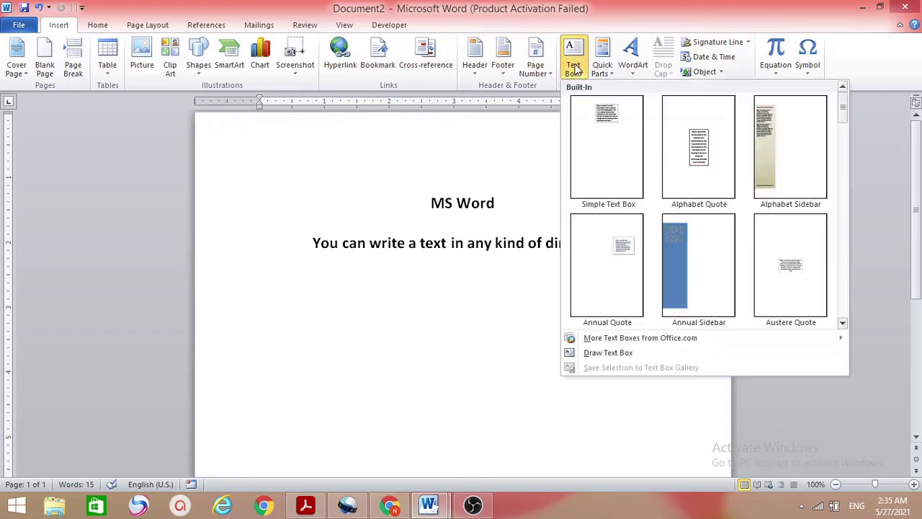
click(610, 150)
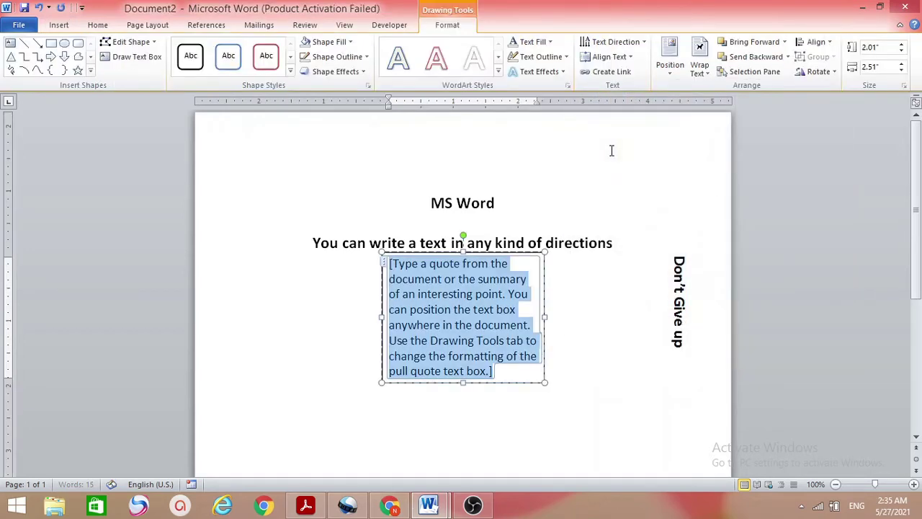
text(T)
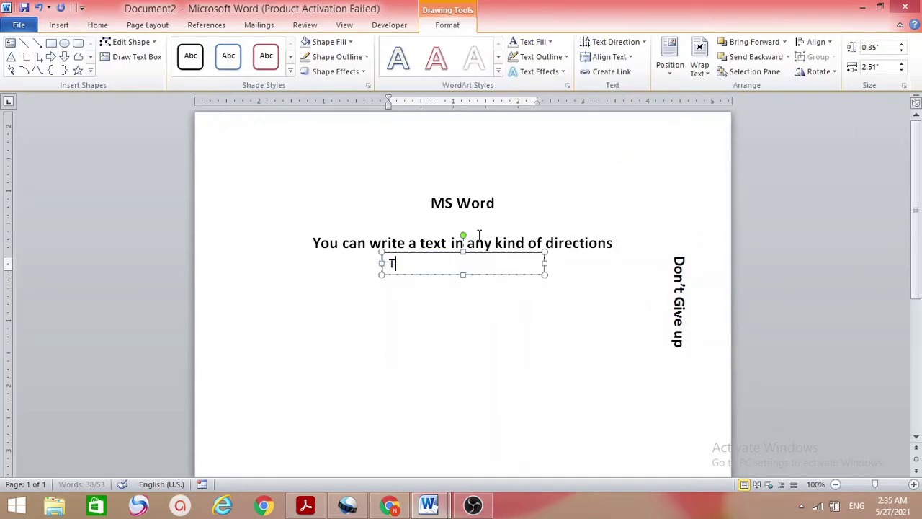
text(ext di)
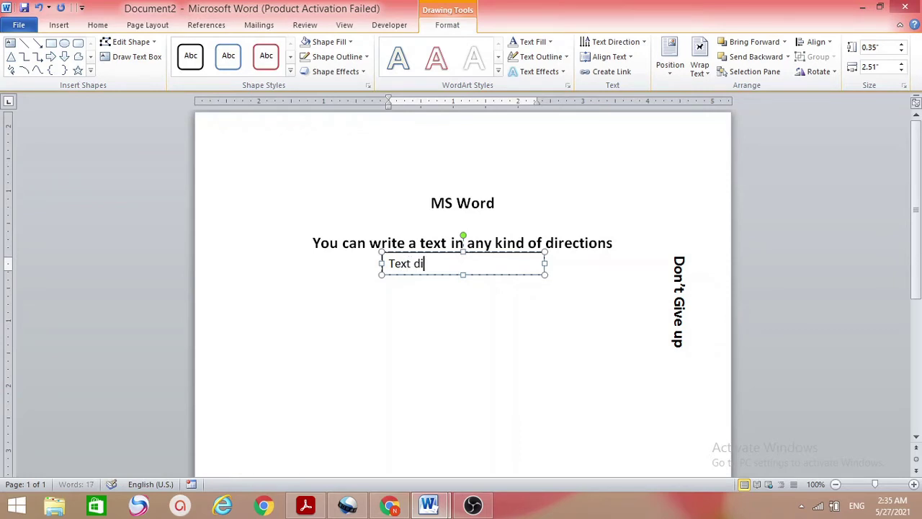
text(rection)
Step: Make the 'Text direction' text bold, 18 pt and dark purple
drag(478, 268, 386, 277)
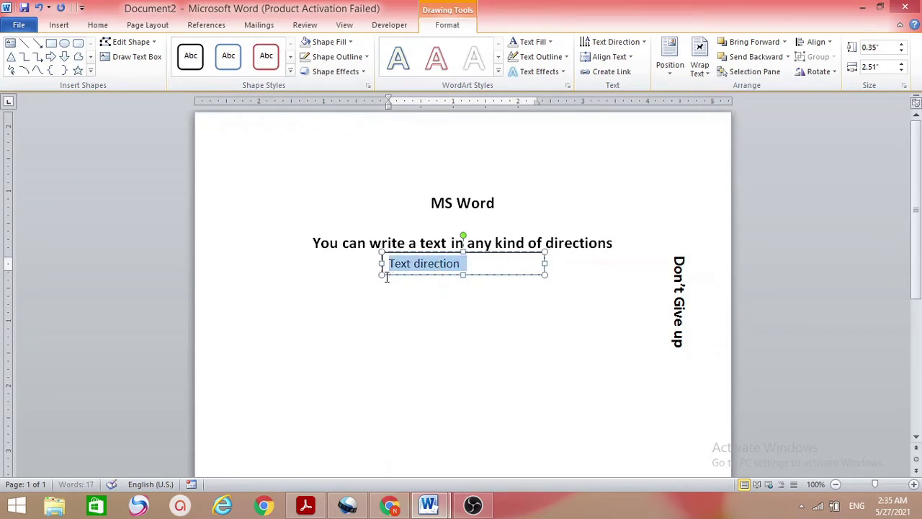
click(108, 27)
click(195, 47)
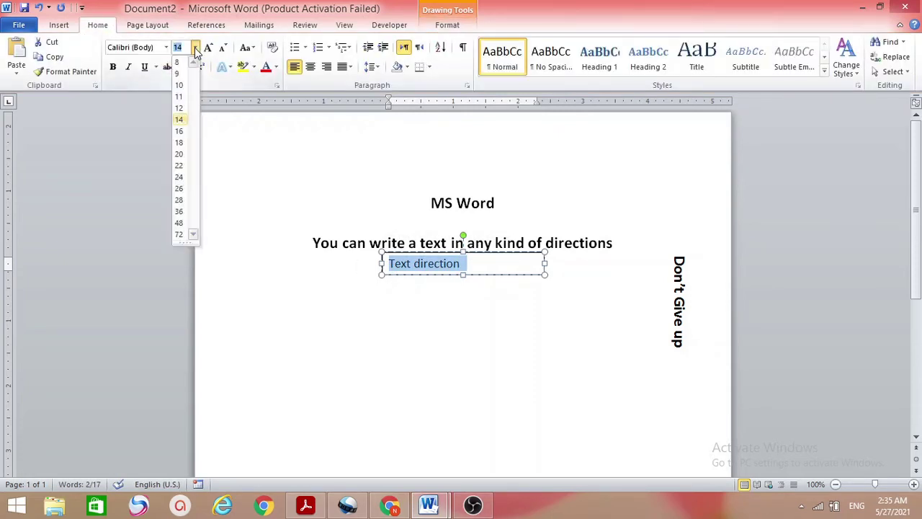
click(180, 142)
click(113, 67)
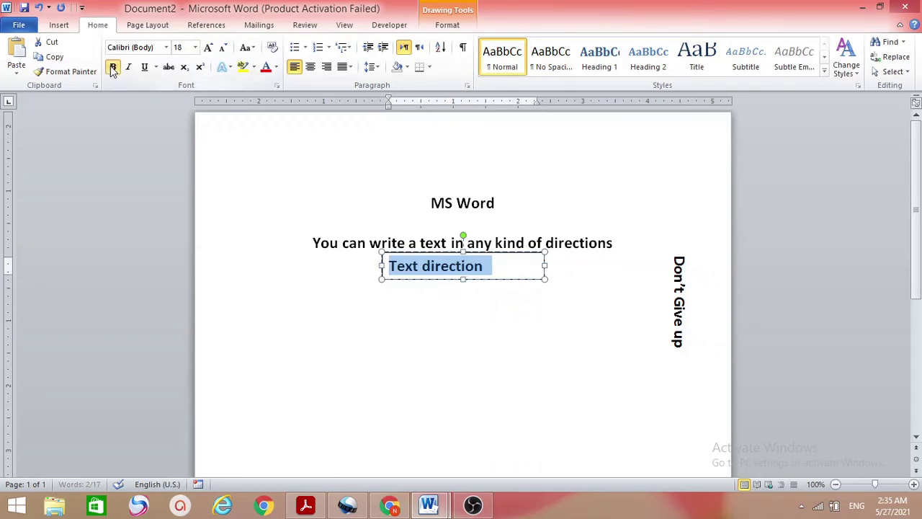
click(276, 67)
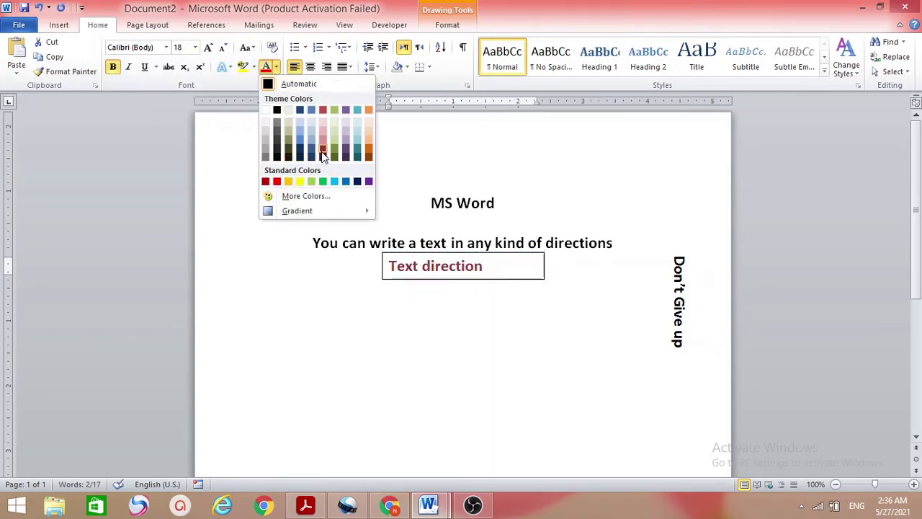
click(344, 145)
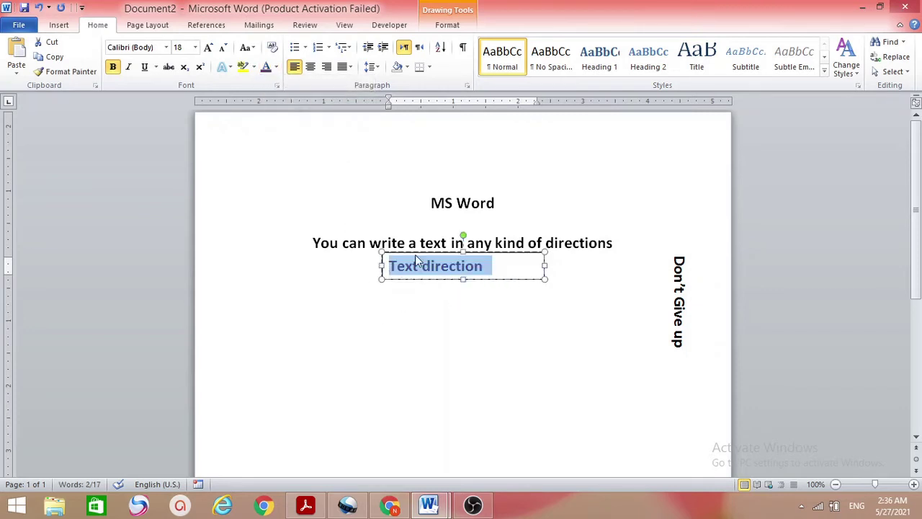
click(469, 308)
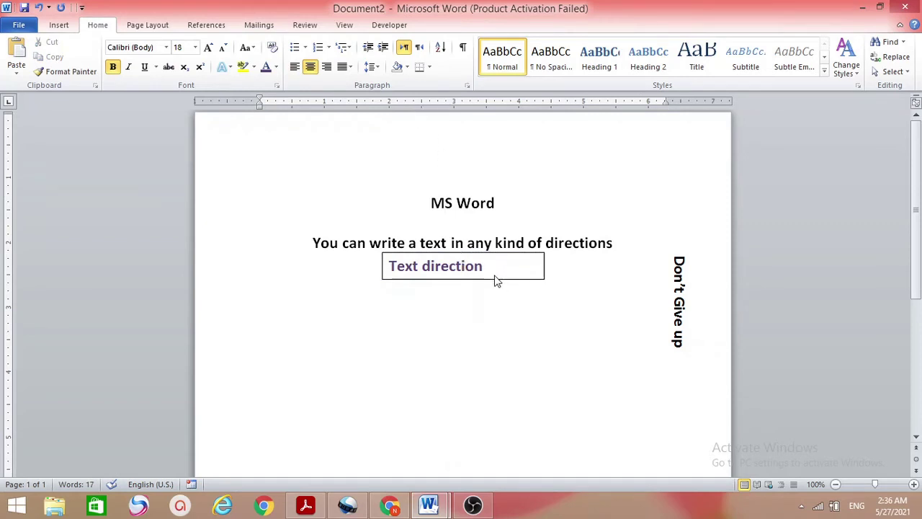
Step: Rotate the 'Text direction' text 270° and move its box to the page's left side
click(456, 268)
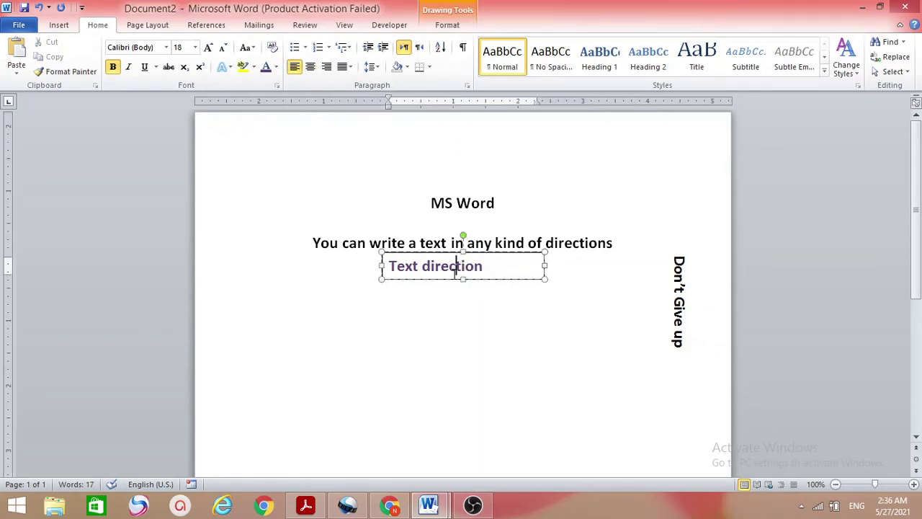
click(449, 26)
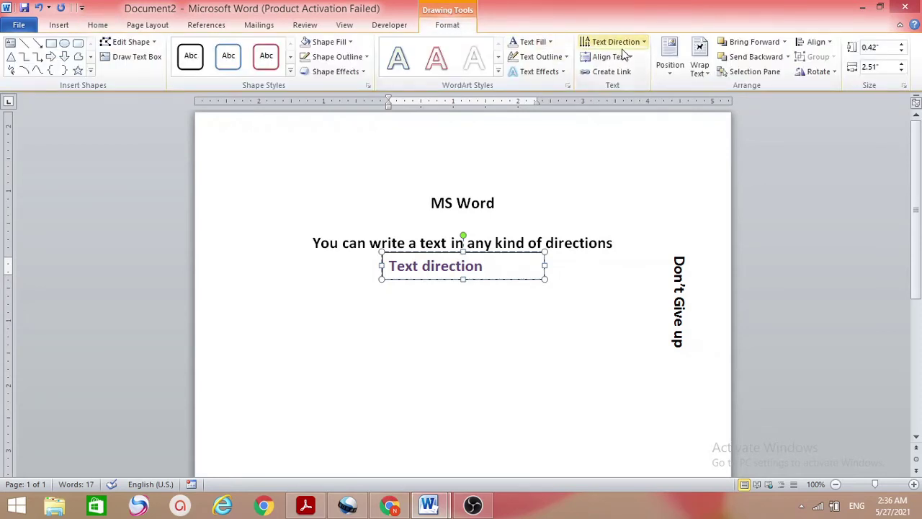
click(646, 42)
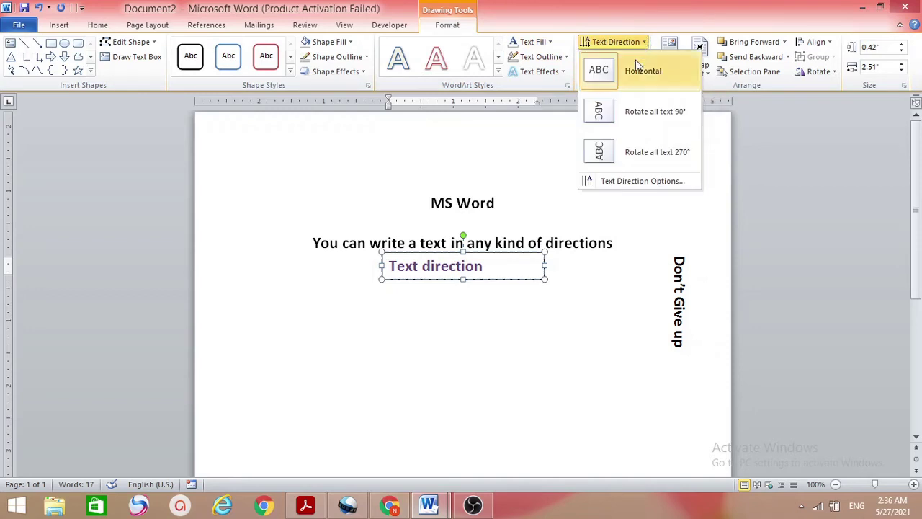
click(593, 155)
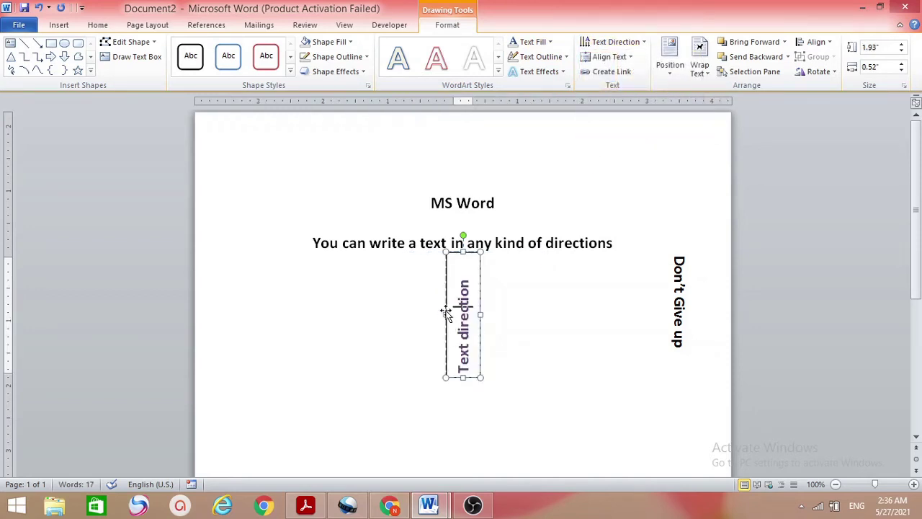
drag(447, 264, 233, 265)
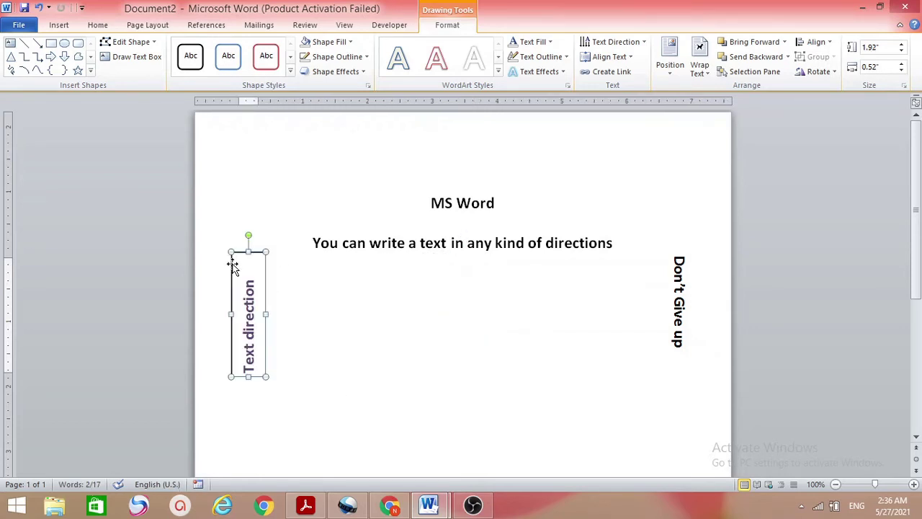
click(364, 303)
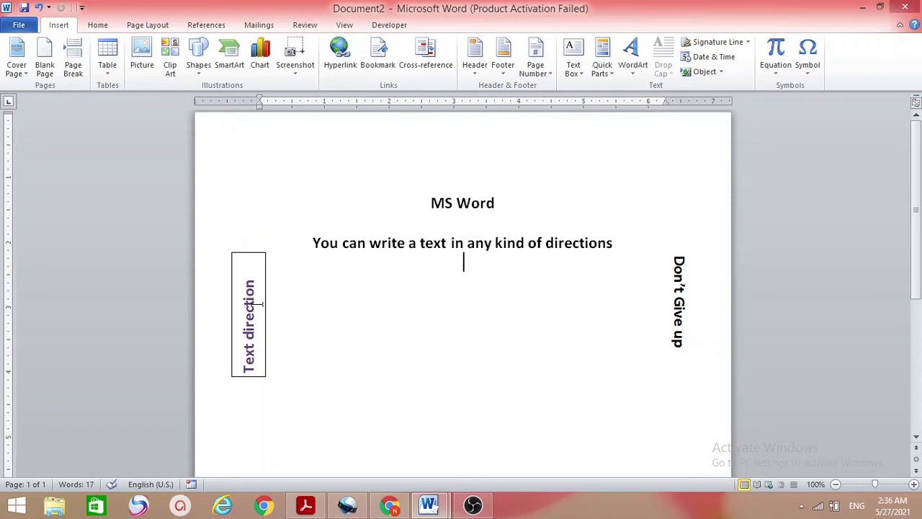
Step: Set the 'Text direction' box to No Fill and No Outline
click(237, 266)
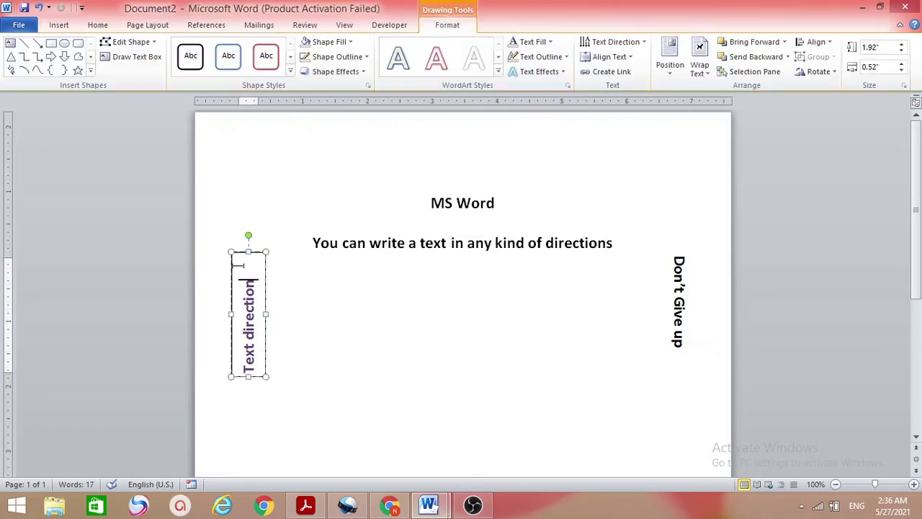
click(350, 42)
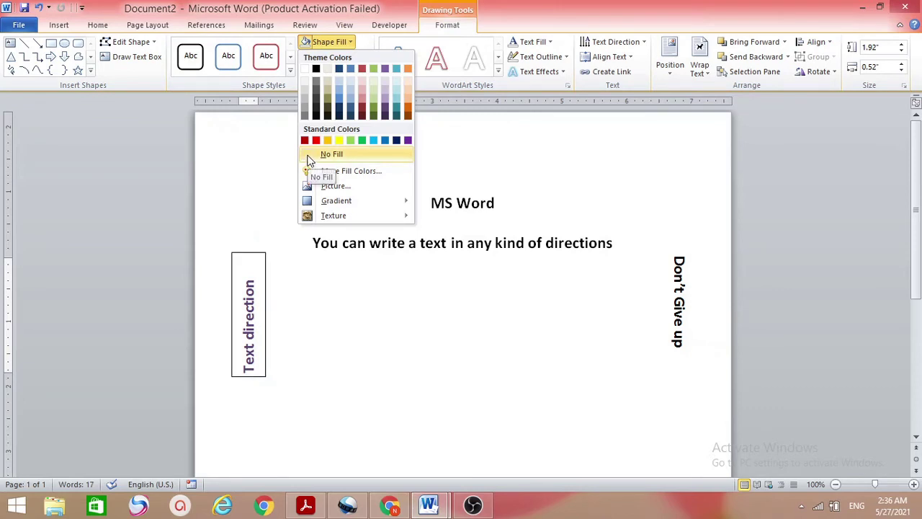
click(317, 156)
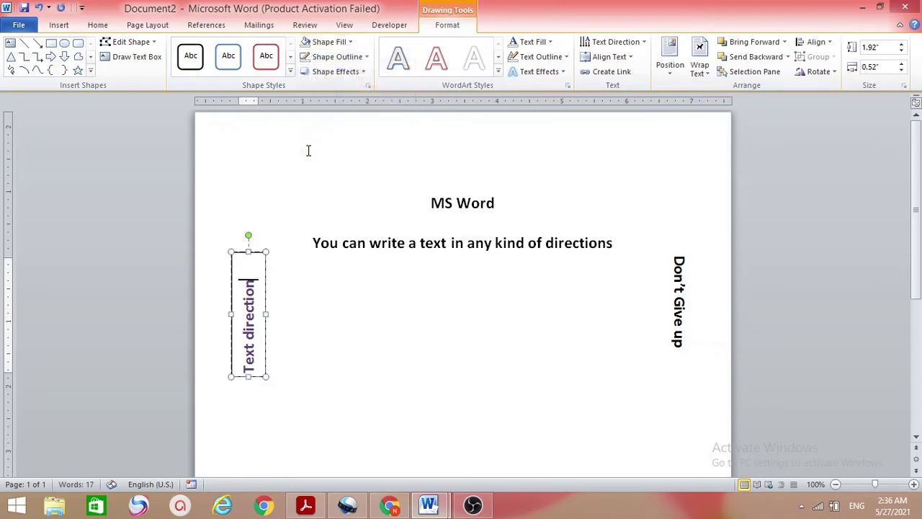
click(366, 57)
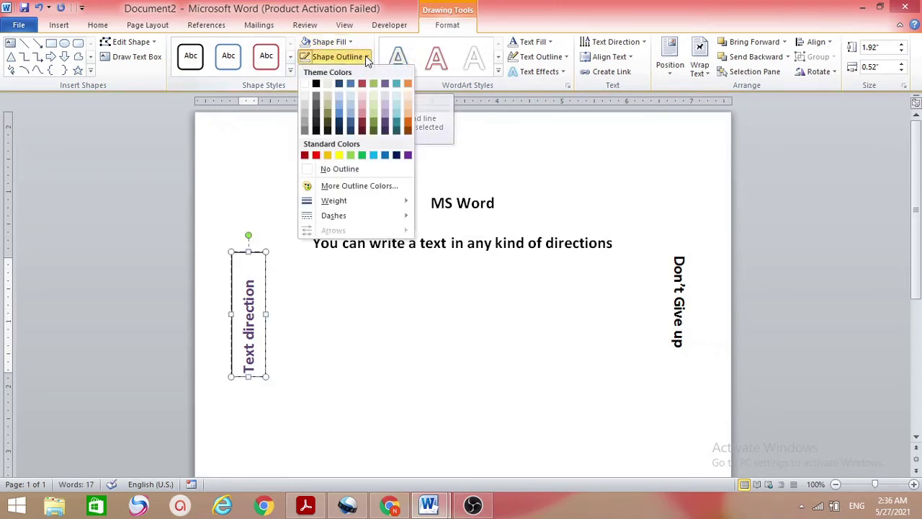
click(311, 169)
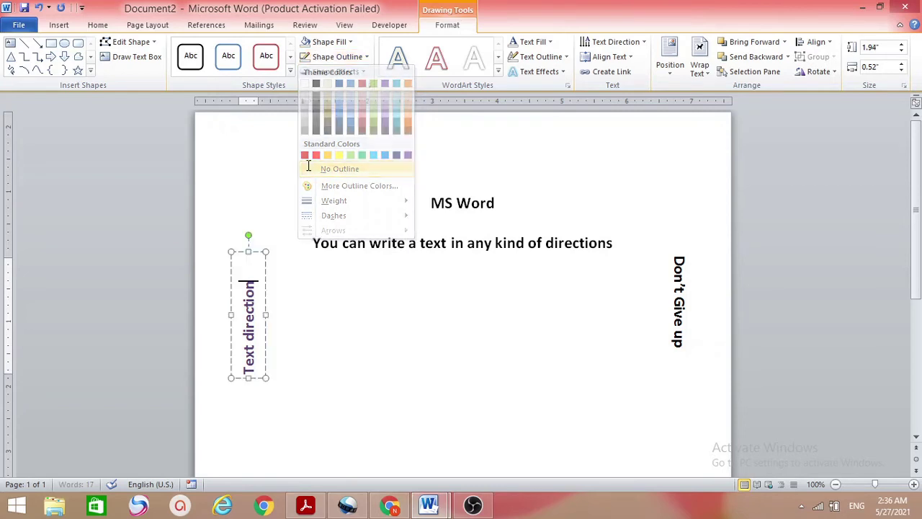
click(348, 304)
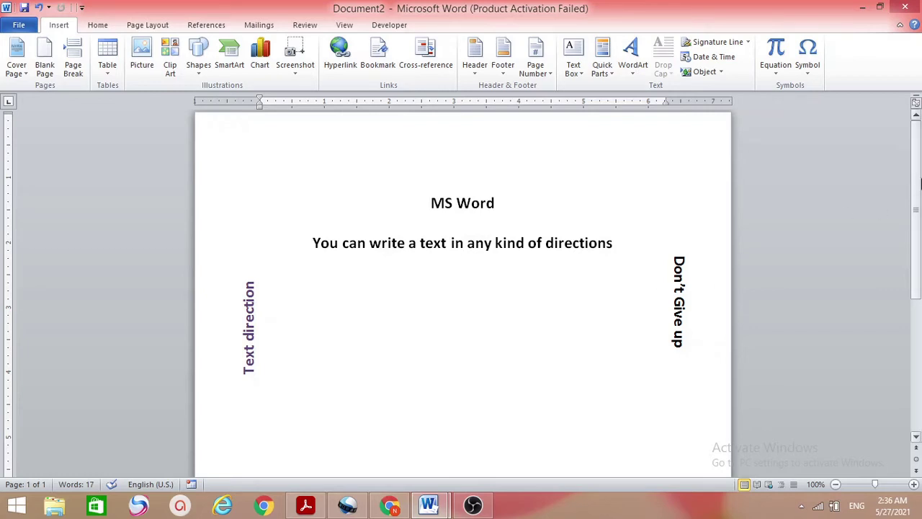
Step: Insert a 4-column by 2-row table below the vertical text boxes
drag(918, 183, 917, 274)
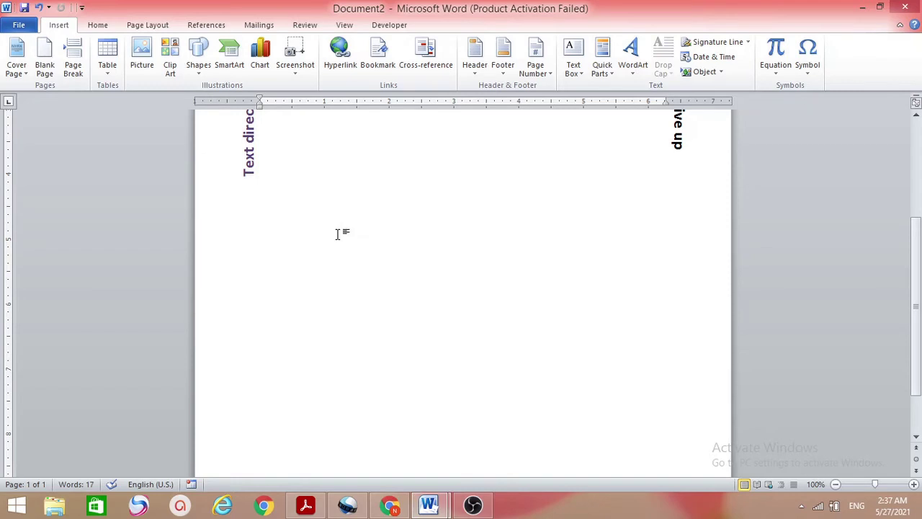
click(296, 242)
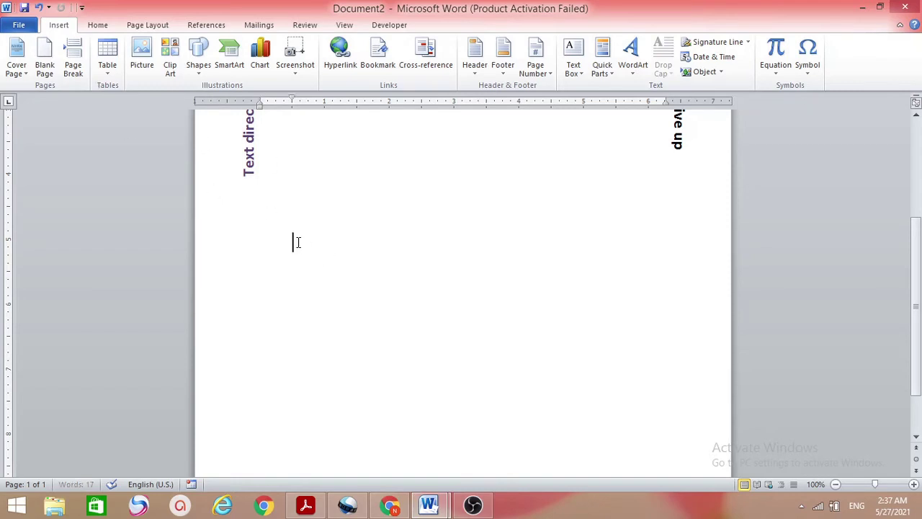
click(108, 56)
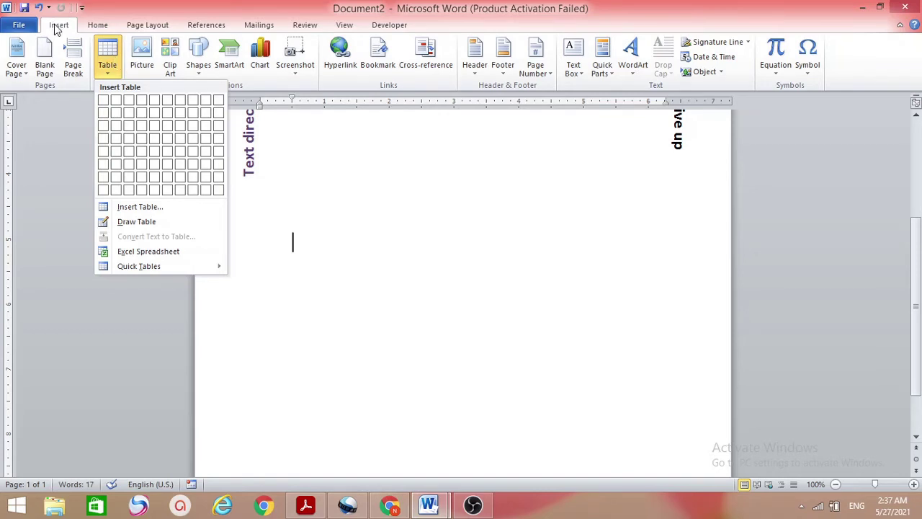
click(141, 110)
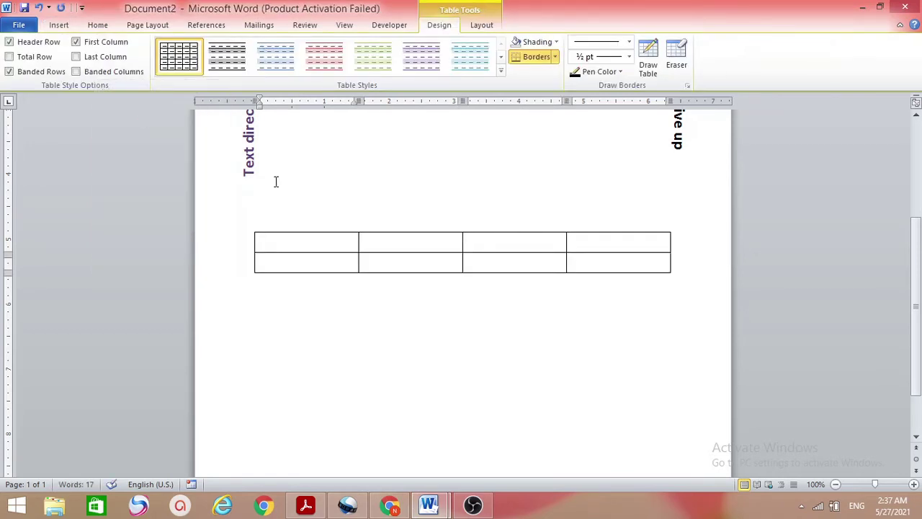
Step: Type 'Text direction' into the first three cells of the table's second row
click(283, 266)
text(Text dir)
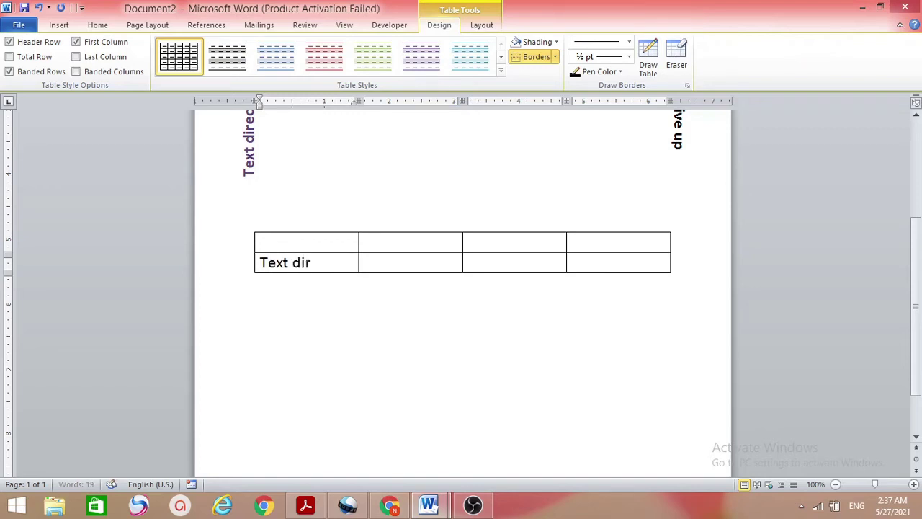
text(ection)
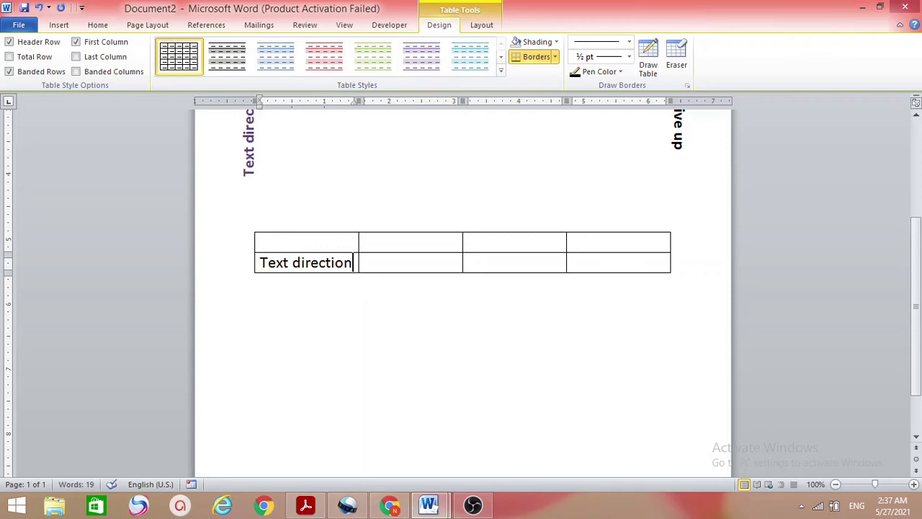
click(376, 264)
text(TE)
key(BackSpace)
text(ext)
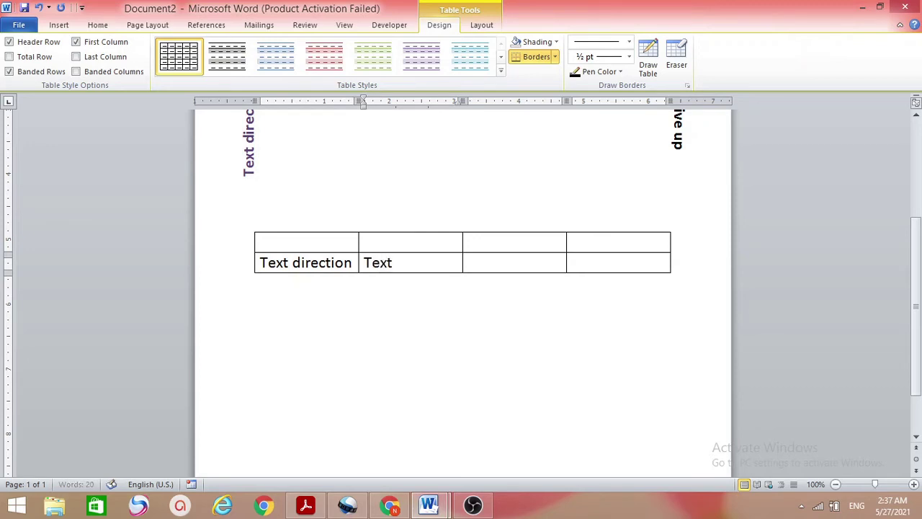
text( direction)
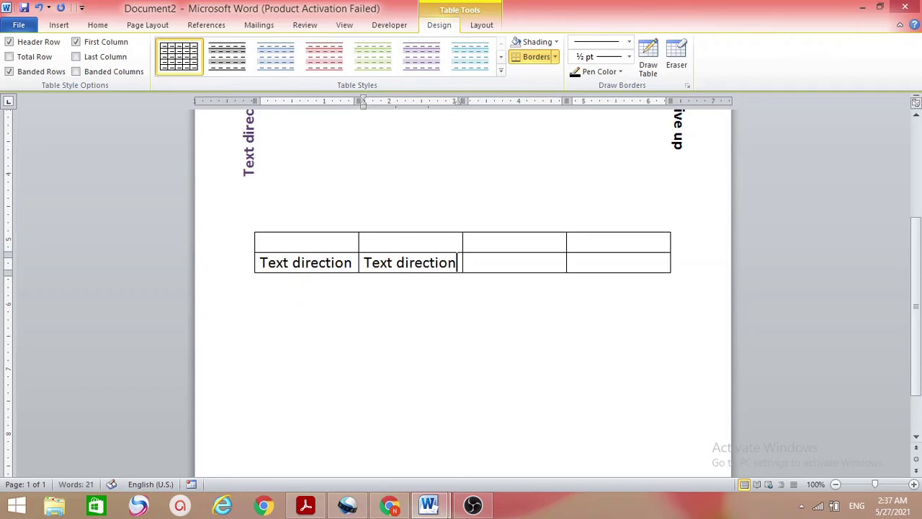
click(510, 265)
text(T)
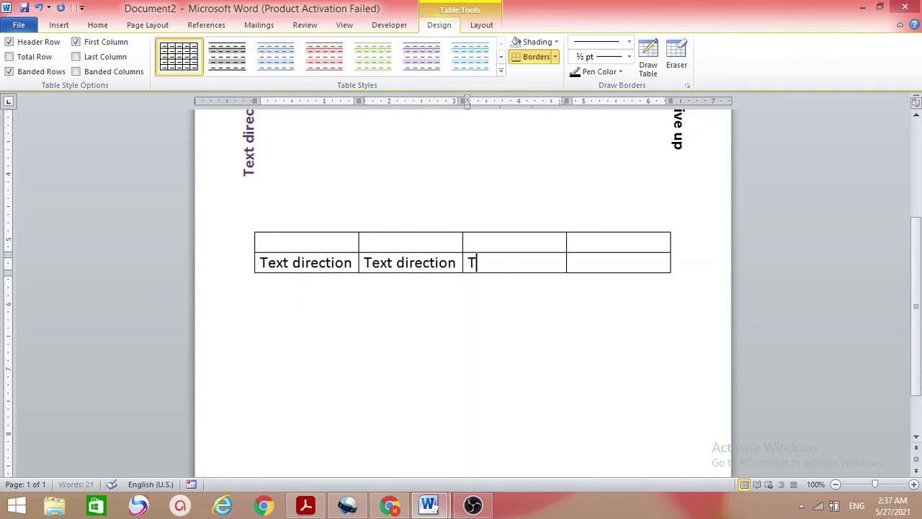
text(ext direction)
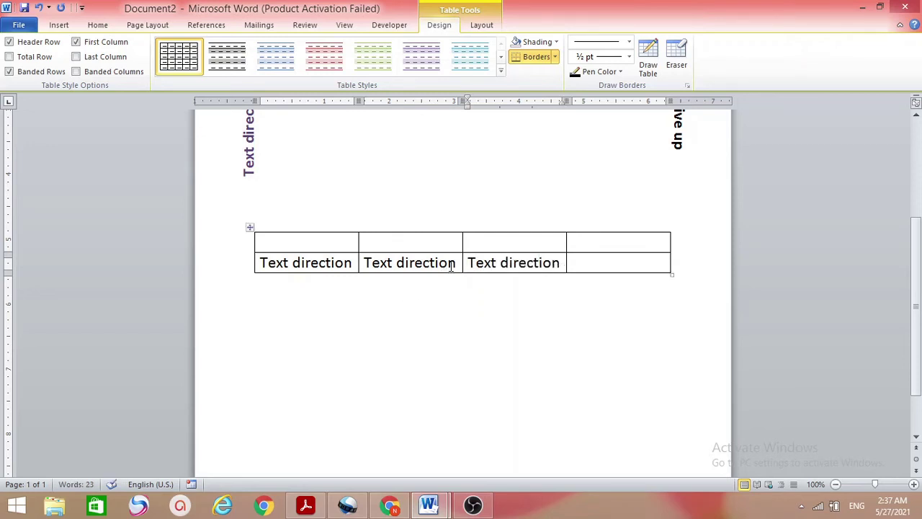
drag(457, 264, 367, 267)
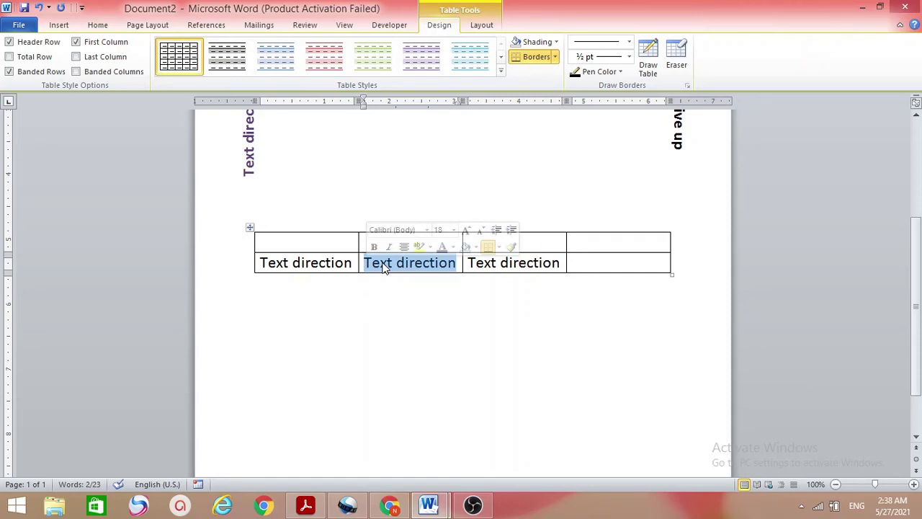
Step: Change the second cell's text direction to read vertically top-to-bottom
right_click(384, 267)
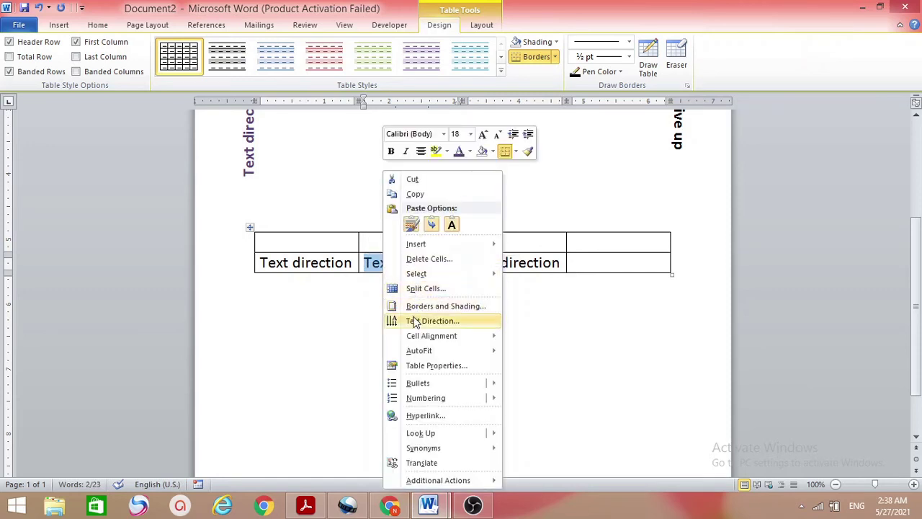
click(414, 324)
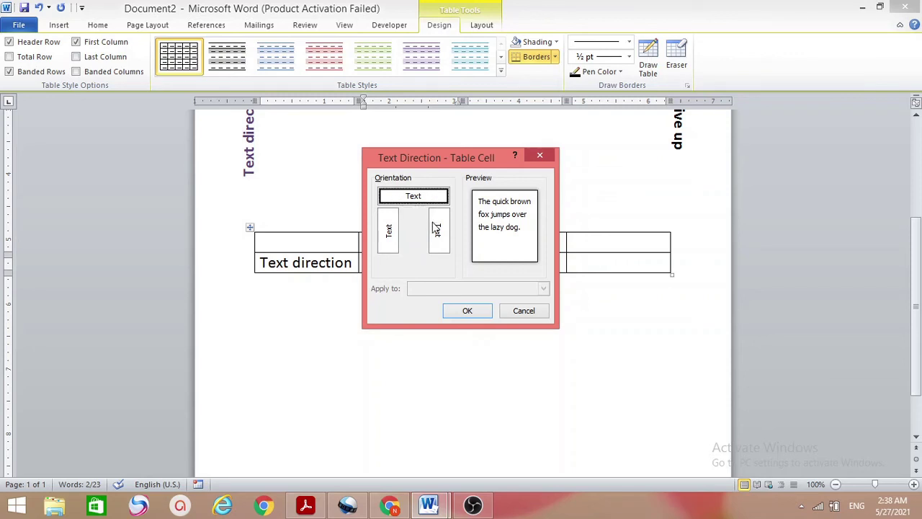
click(439, 240)
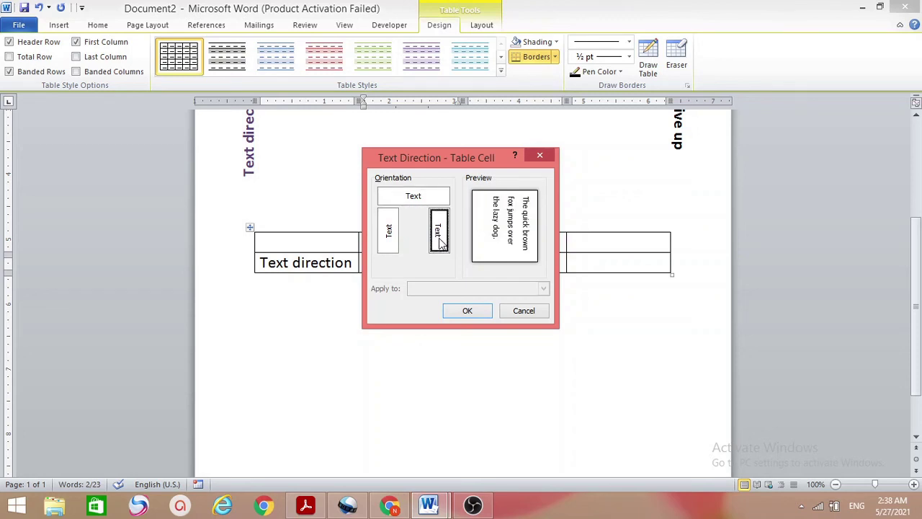
click(467, 310)
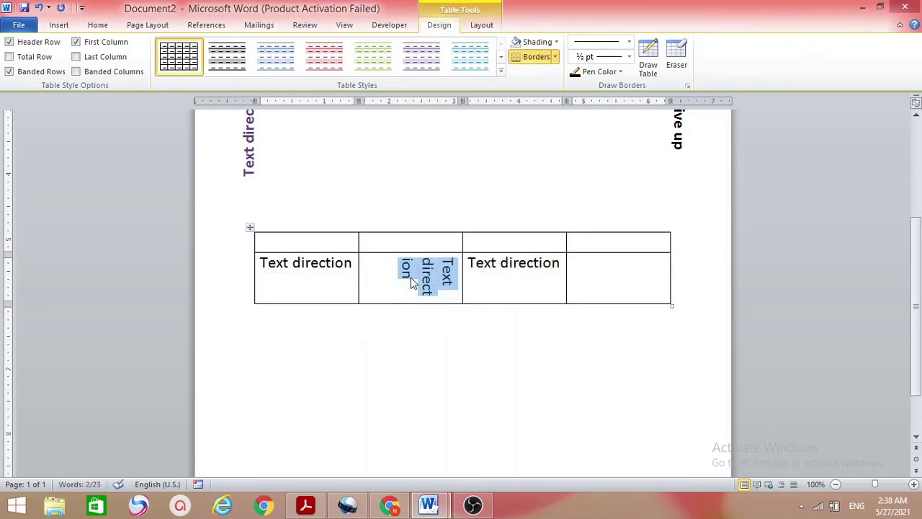
Step: Make the table's second row taller and select the first cell's 'Text direction' words
drag(406, 304, 410, 339)
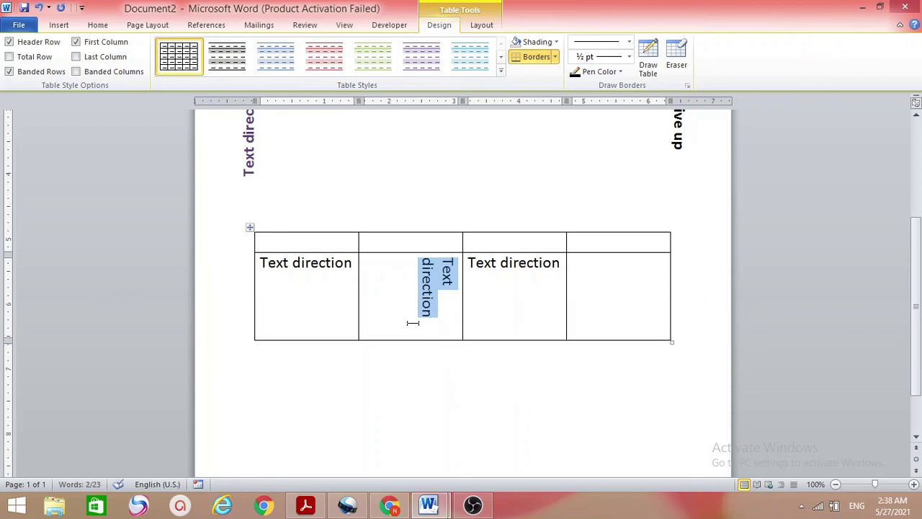
click(423, 320)
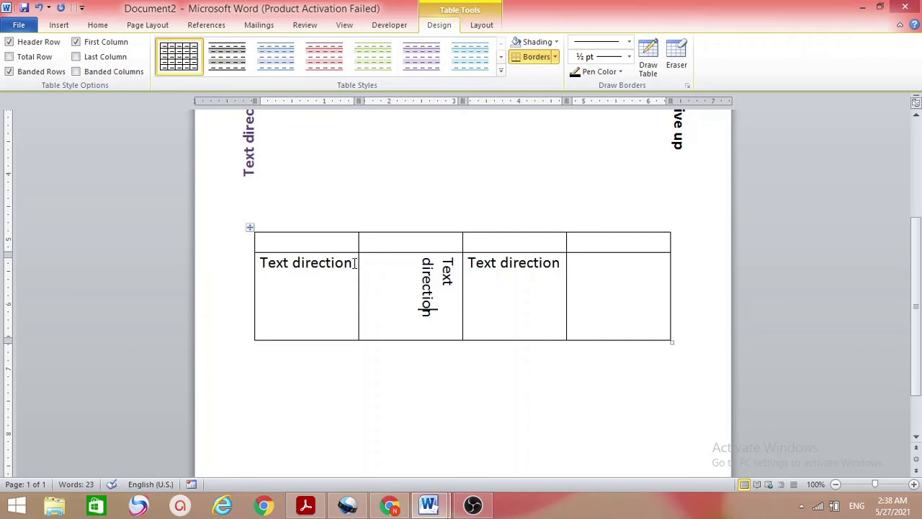
drag(353, 263, 279, 274)
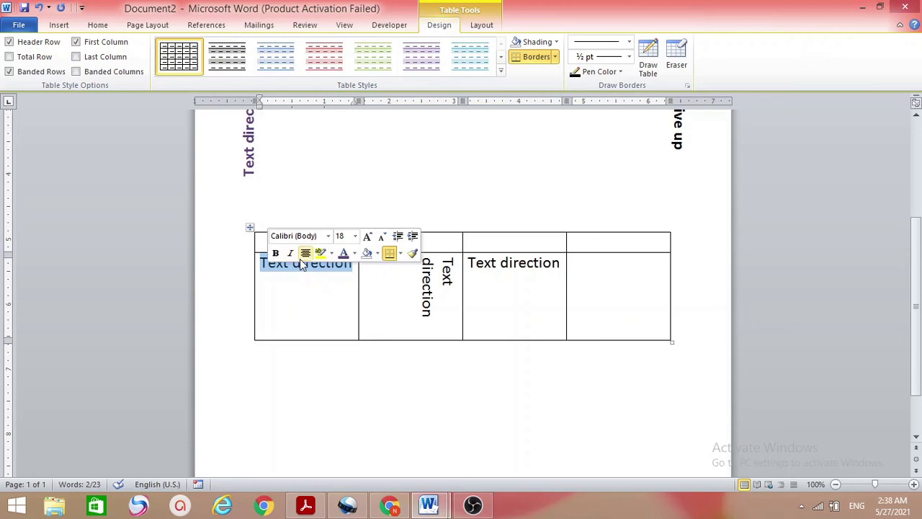
Step: Rotate the first cell's text to read bottom-to-top, then scroll up to the headings
right_click(300, 270)
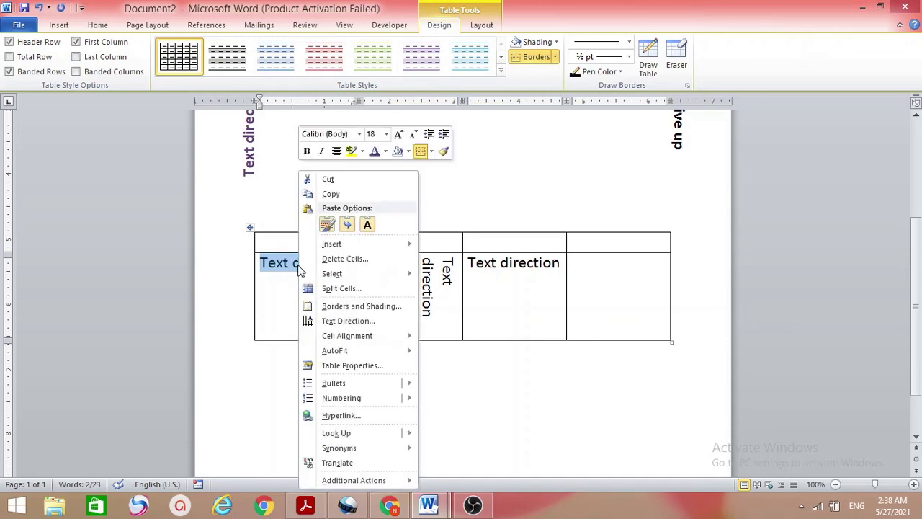
click(339, 321)
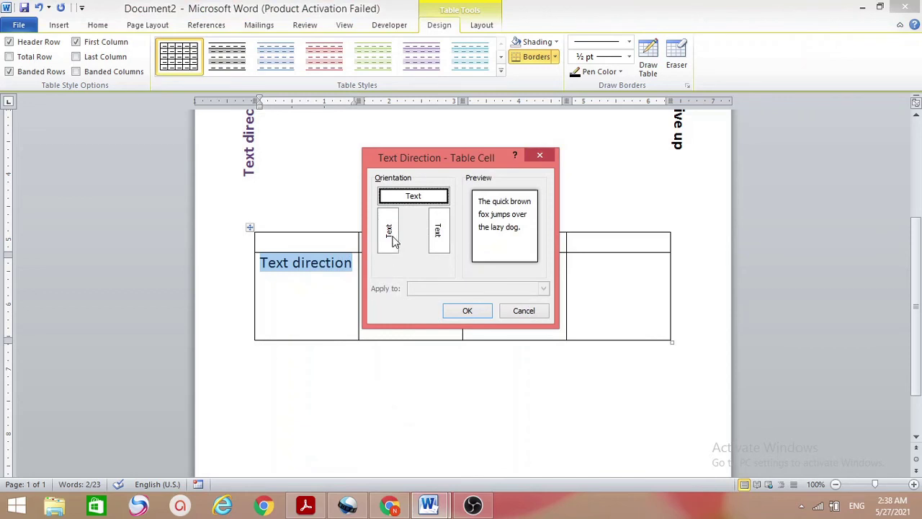
click(389, 230)
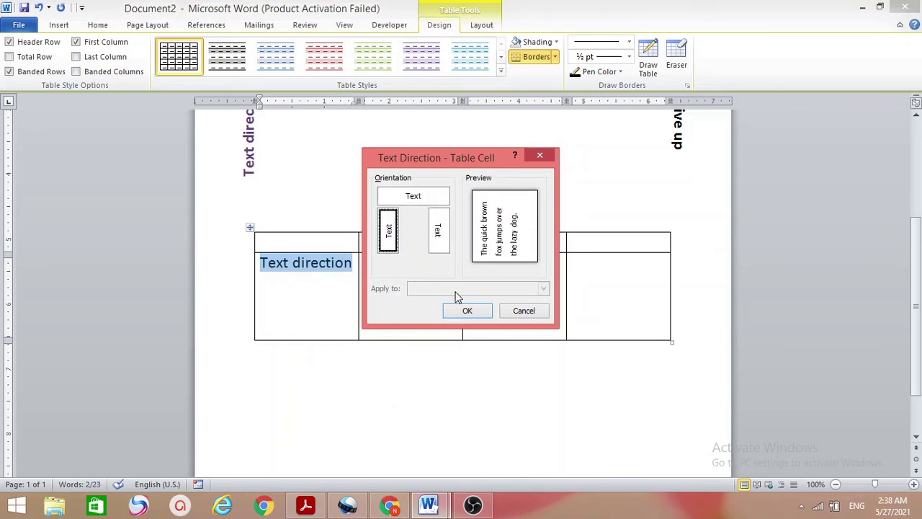
click(466, 310)
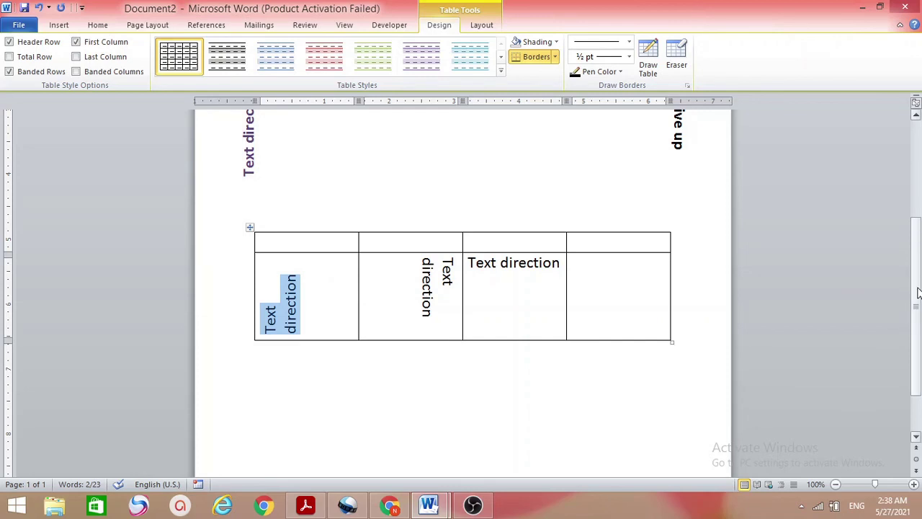
drag(914, 288, 921, 229)
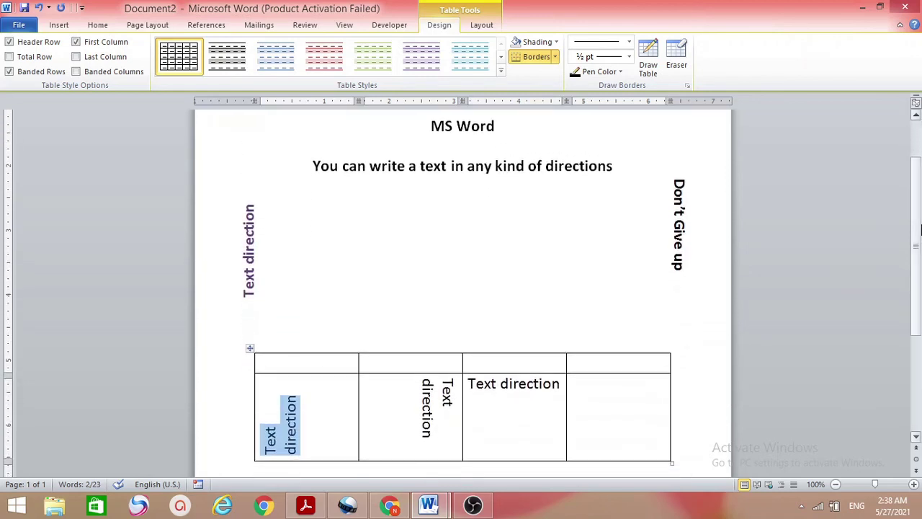